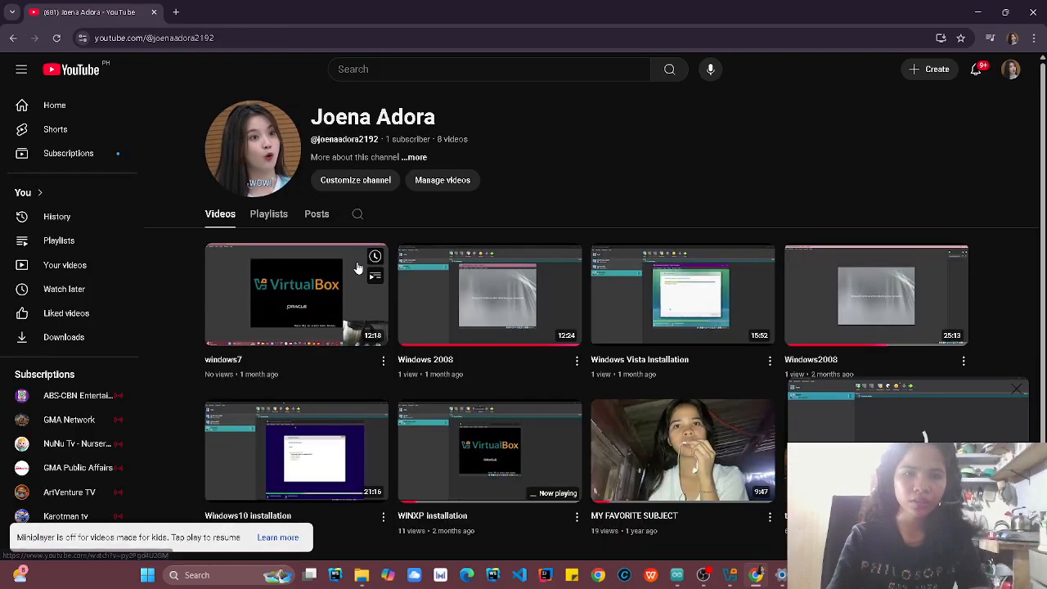
Expand the WINXP installation video from the channel page's miniplayer and play it in full screen
scroll(524, 336, "down", 1)
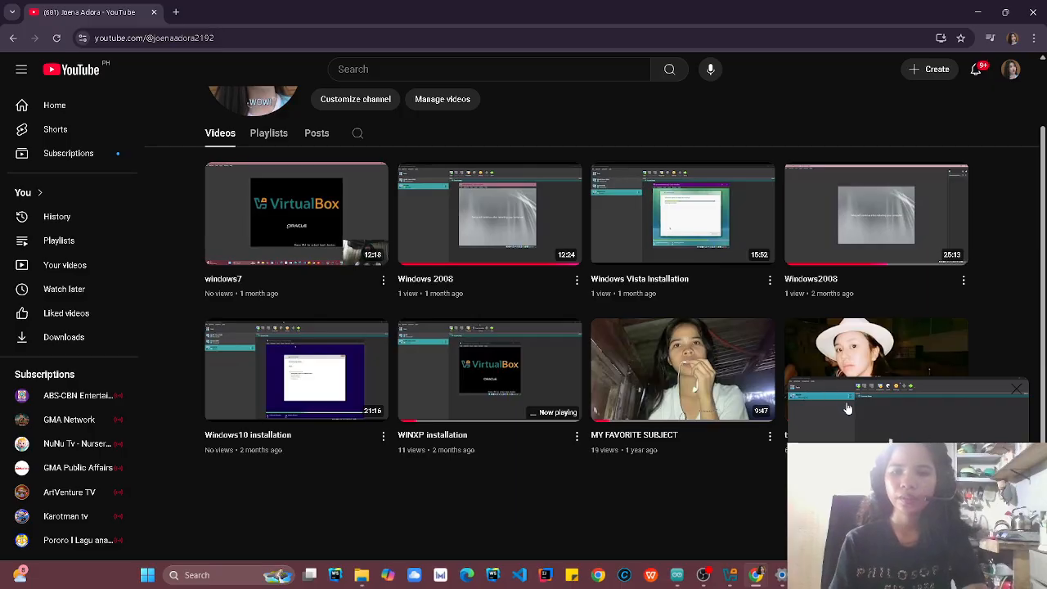
left_click(917, 426)
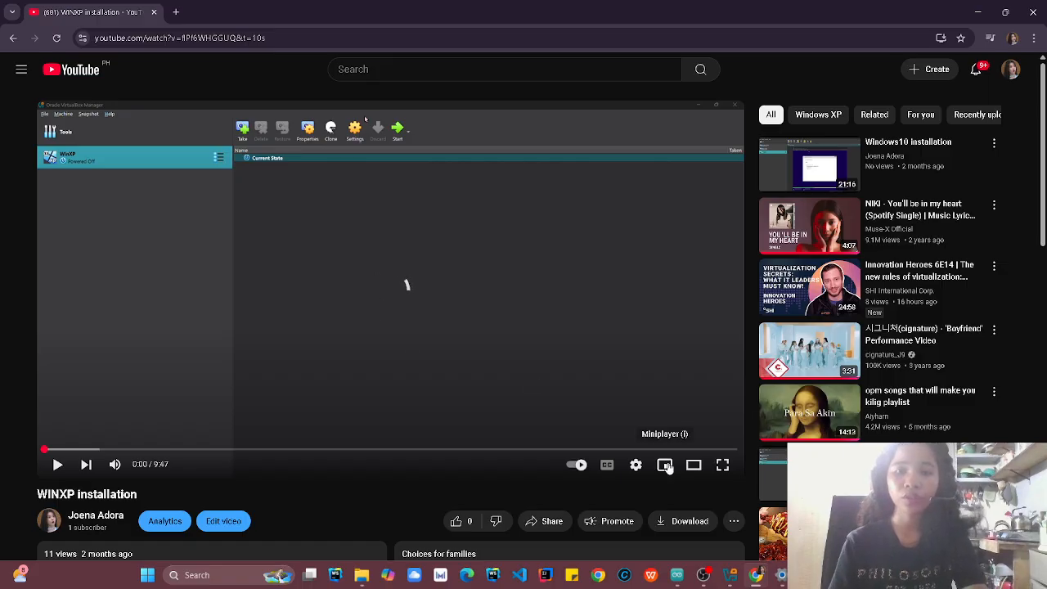
left_click(722, 463)
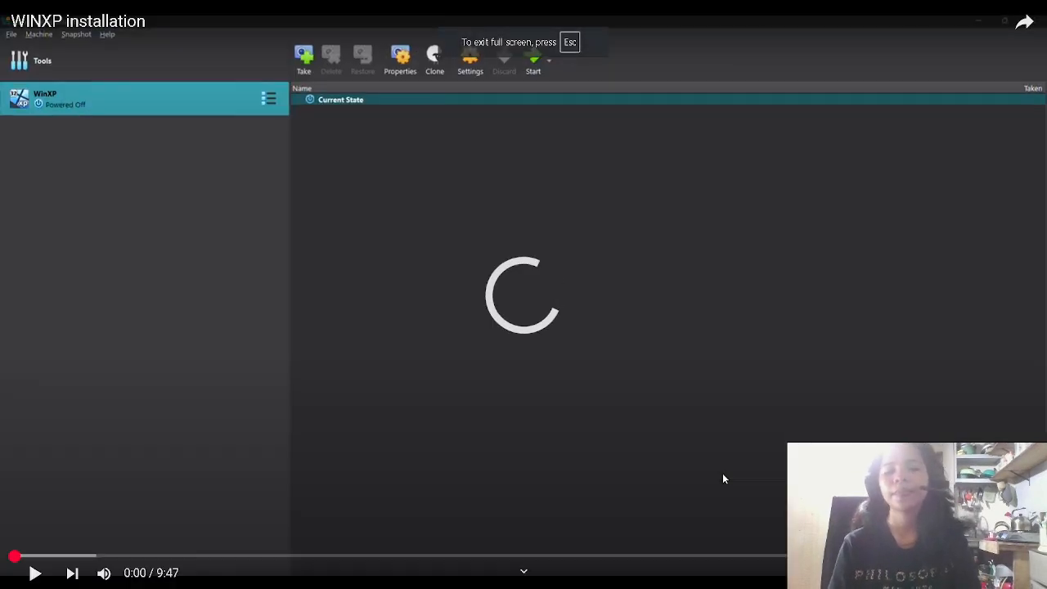
left_click(554, 430)
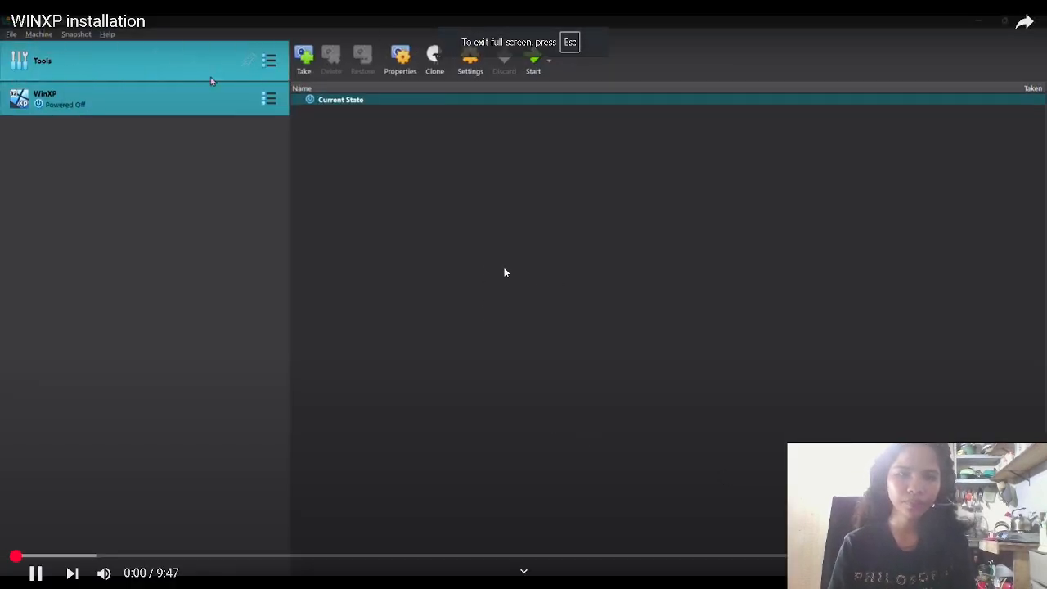
Watch the new Windows XP virtual machine's name and ISO image settings, pausing and resuming the video to explain them
left_click(487, 272)
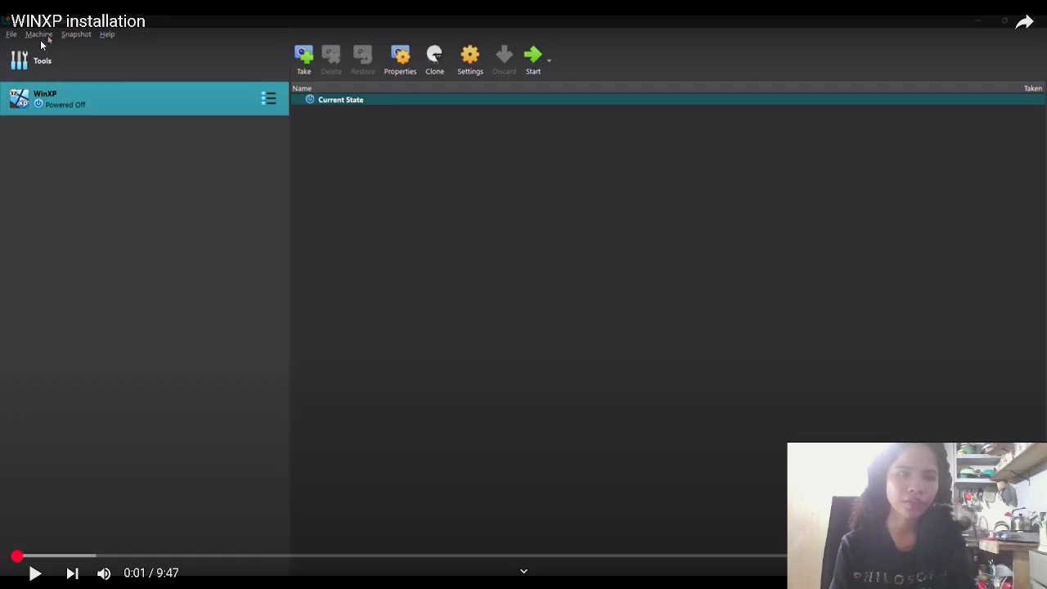
left_click(196, 195)
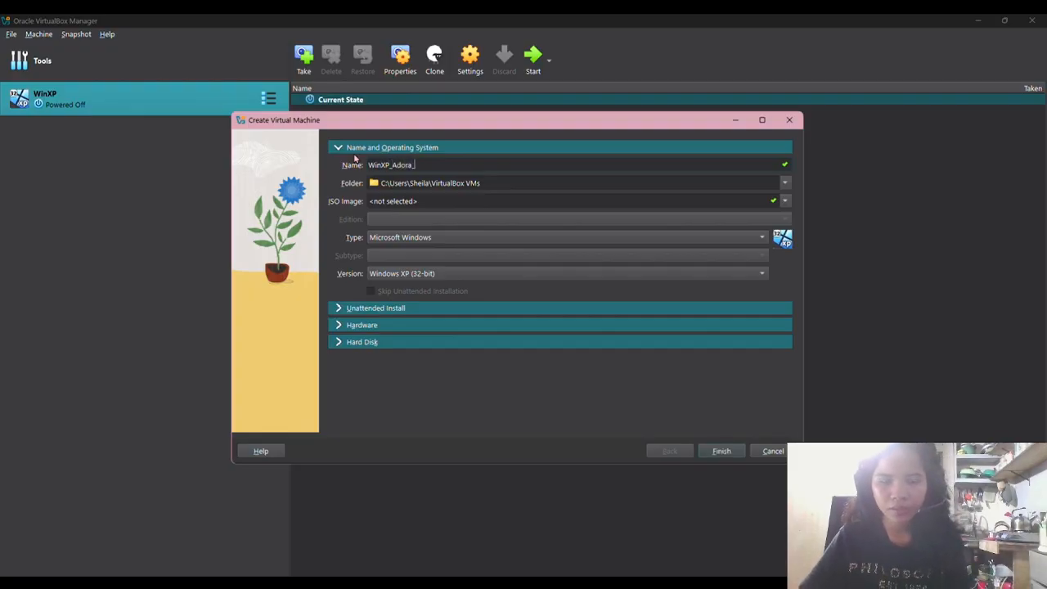
type("2A")
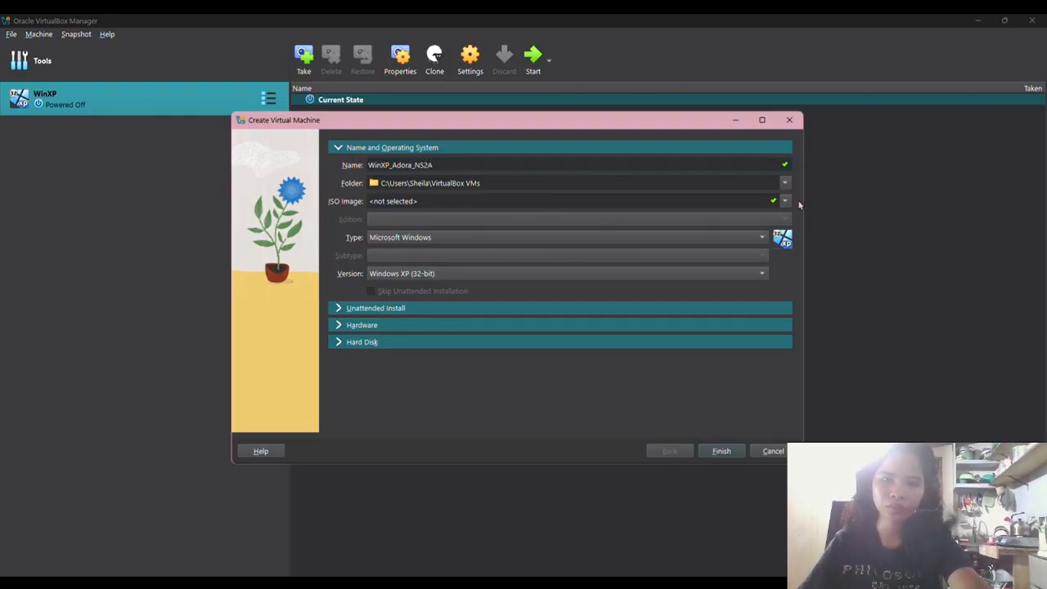
left_click(196, 195)
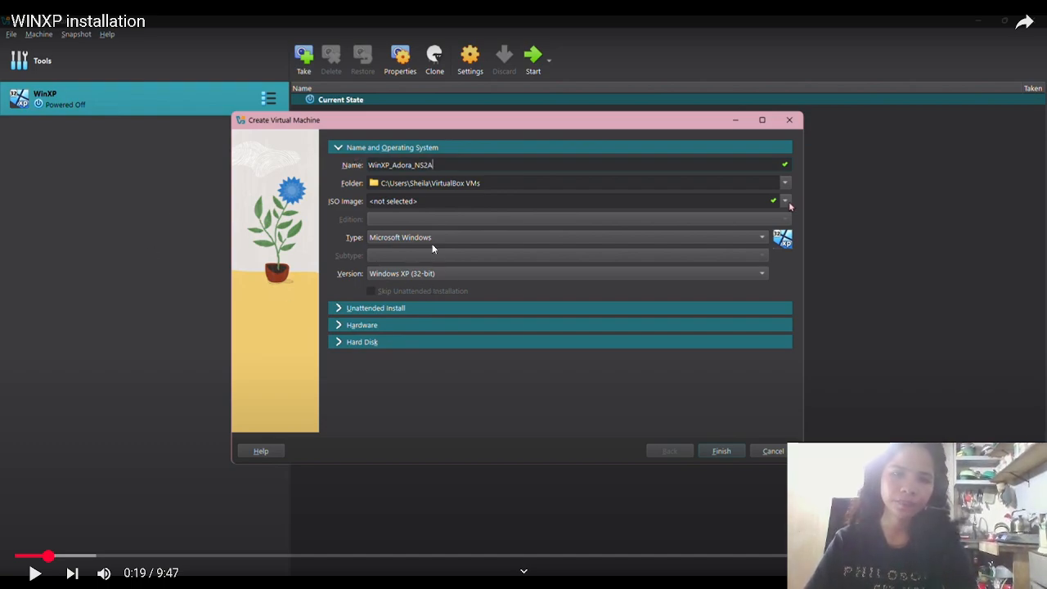
left_click(442, 277)
left_click(441, 272)
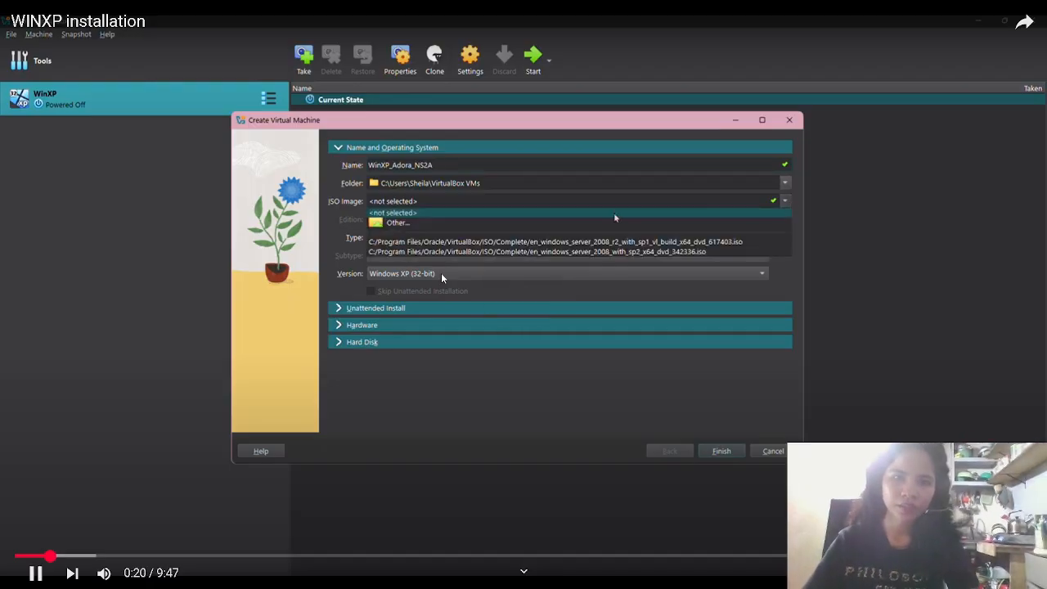
left_click(442, 274)
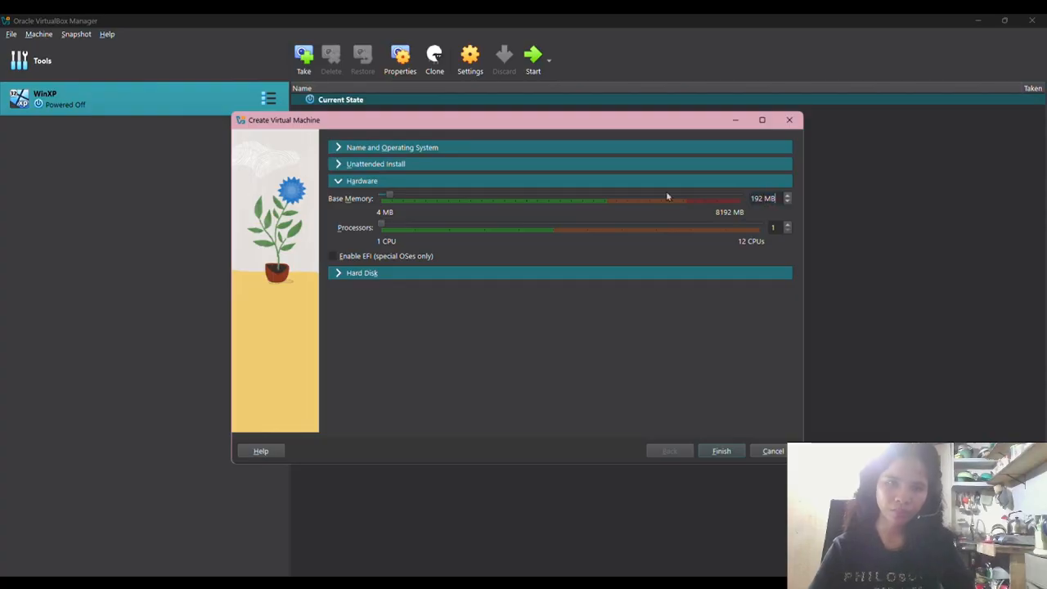
Follow the demonstration of setting the base memory to 256 MB and creating the virtual machine with a 10 GB VDI hard disk
left_click_drag(392, 196, 395, 197)
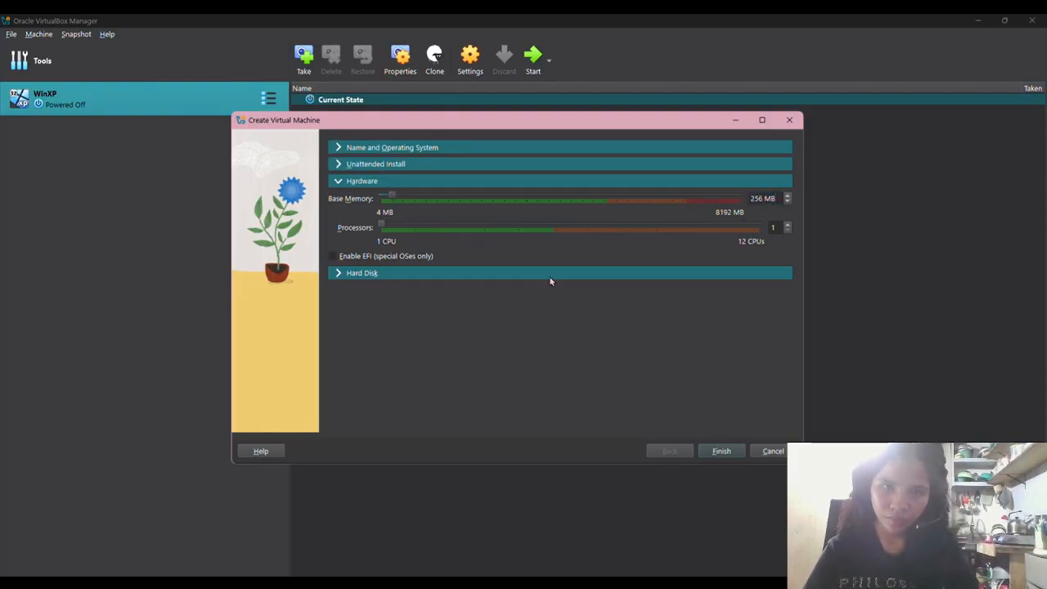
left_click(392, 272)
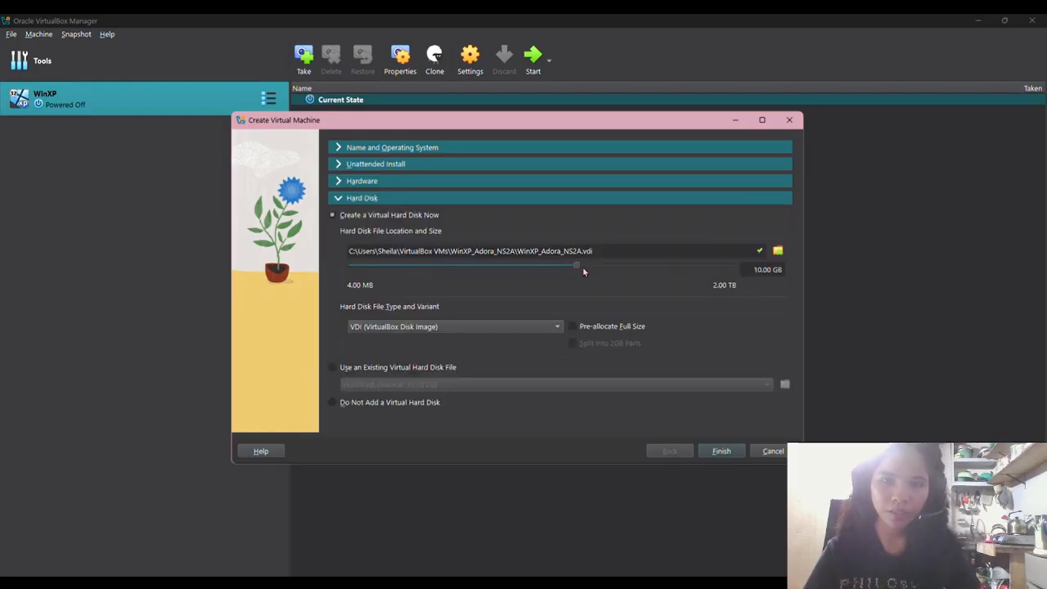
mouse_move(578, 267)
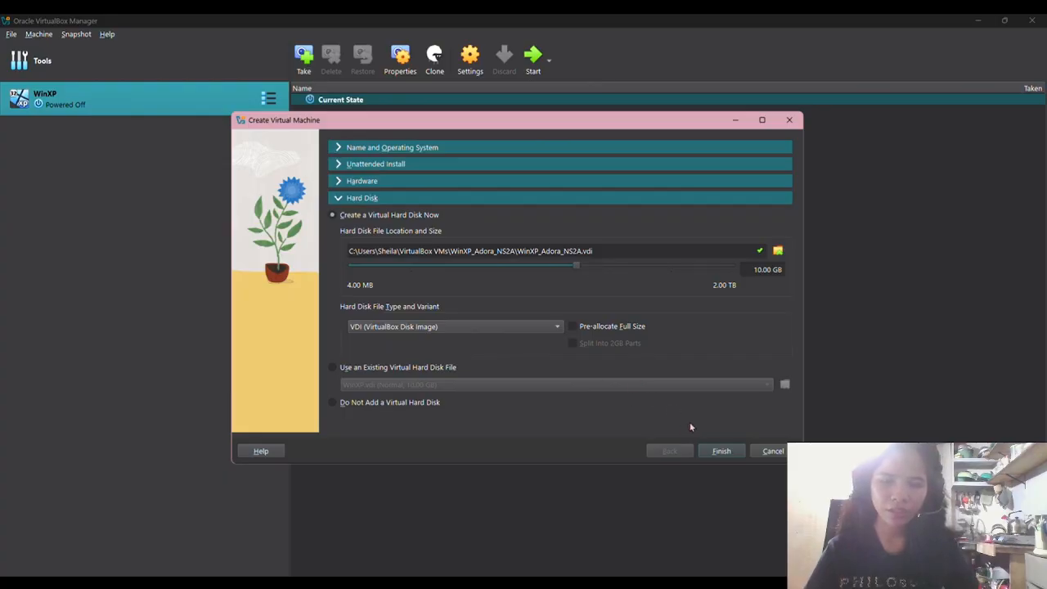
left_click(720, 451)
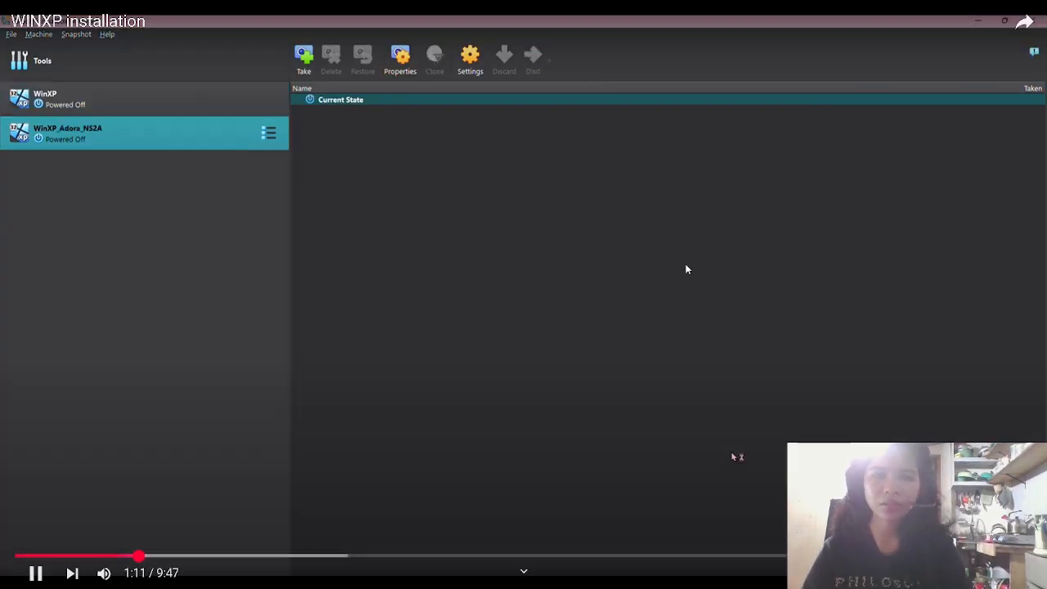
Review the virtual machine's startup into Windows Setup by skipping ahead ten seconds, rewinding five seconds and resuming playback
left_click(686, 265)
left_click(685, 265)
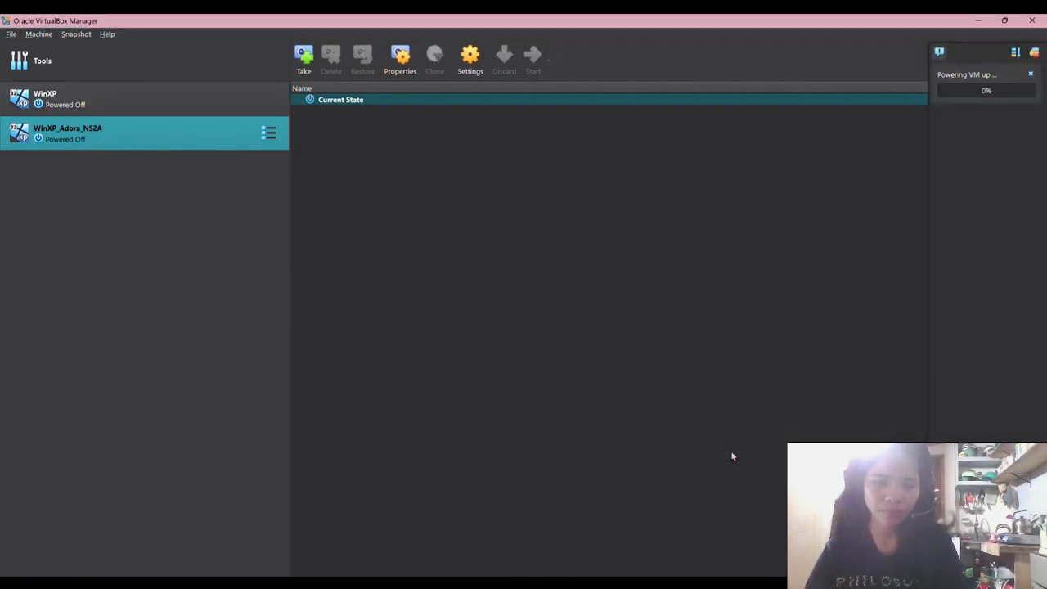
key("Right")
key("Right")
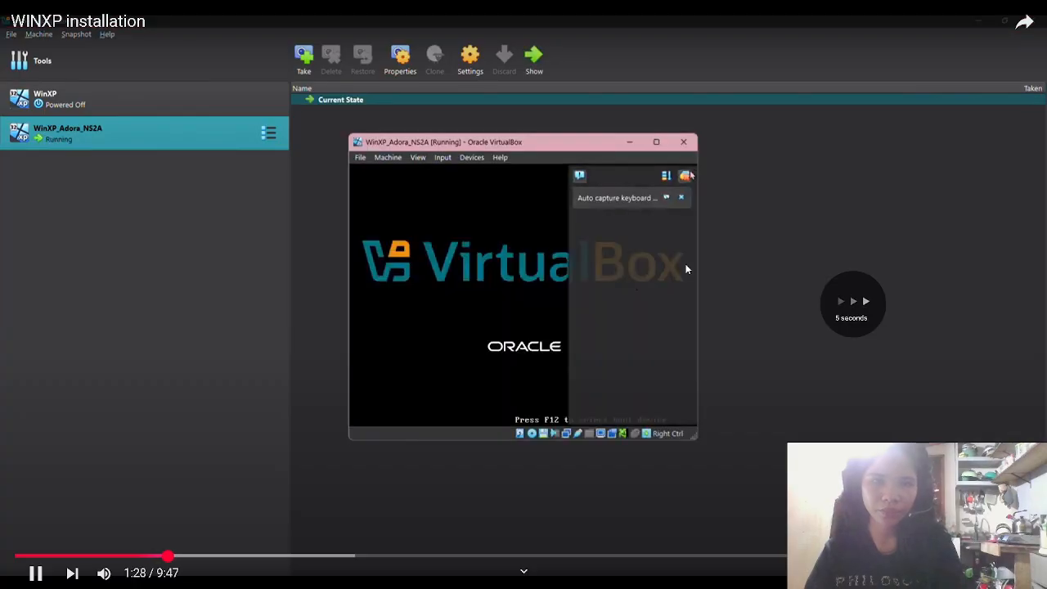
key("space")
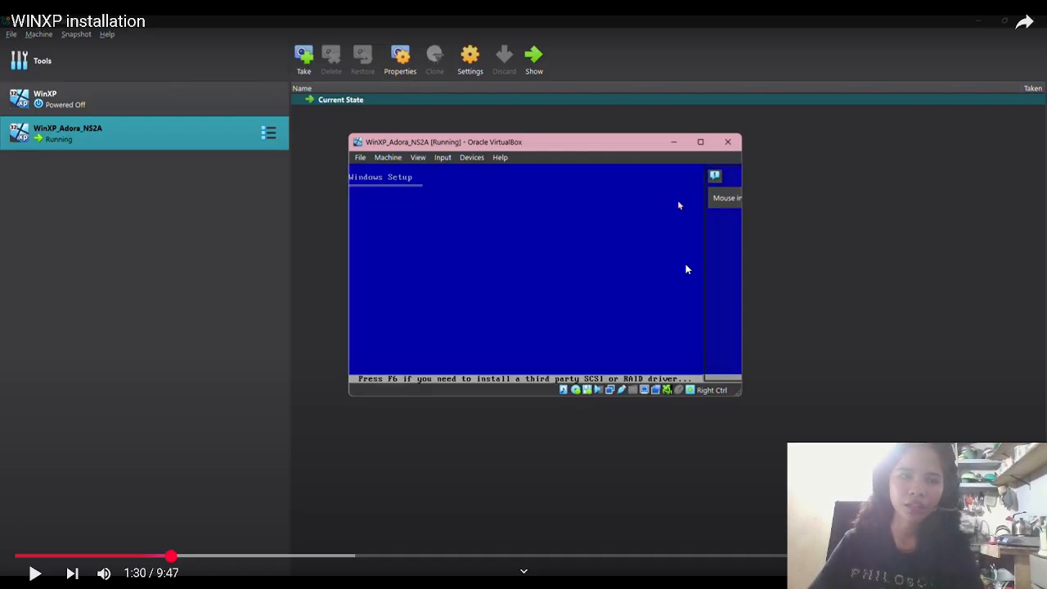
key("Left")
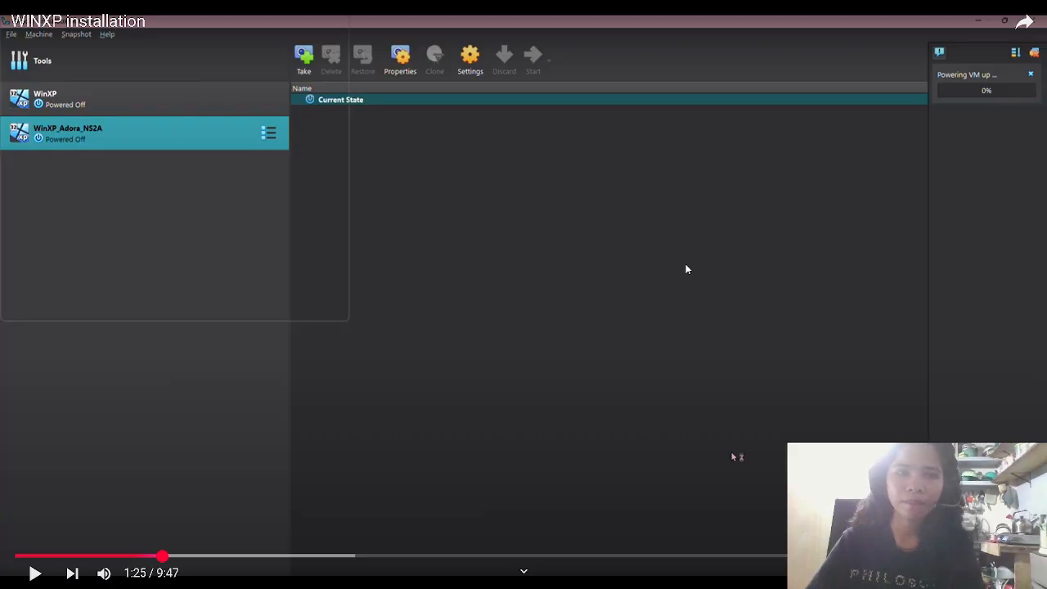
key("space")
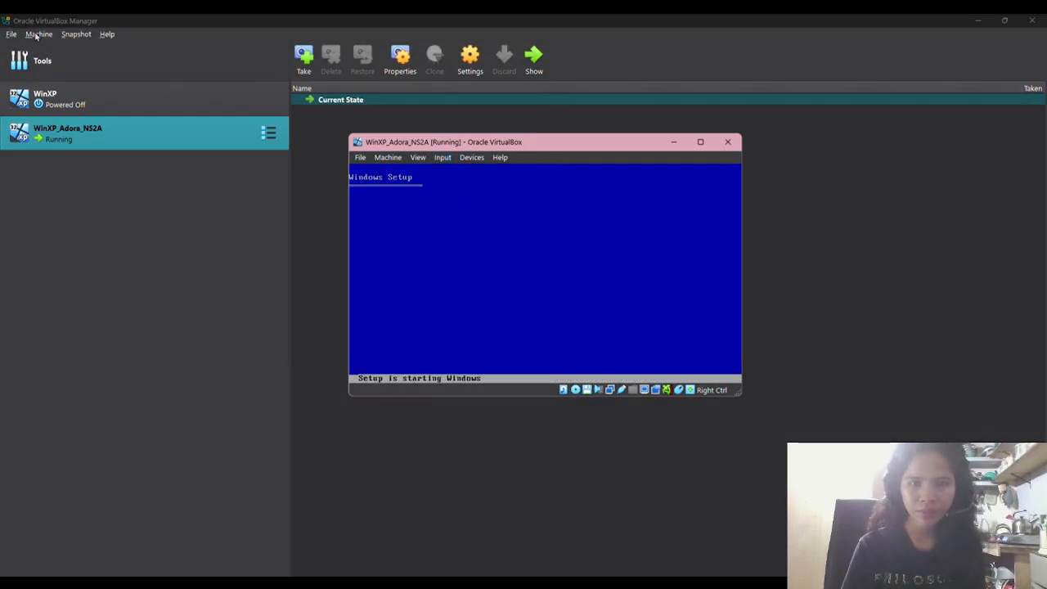
Skip ahead in five-second jumps through the Windows XP Setup file copying to the computer's restart
left_click(558, 154)
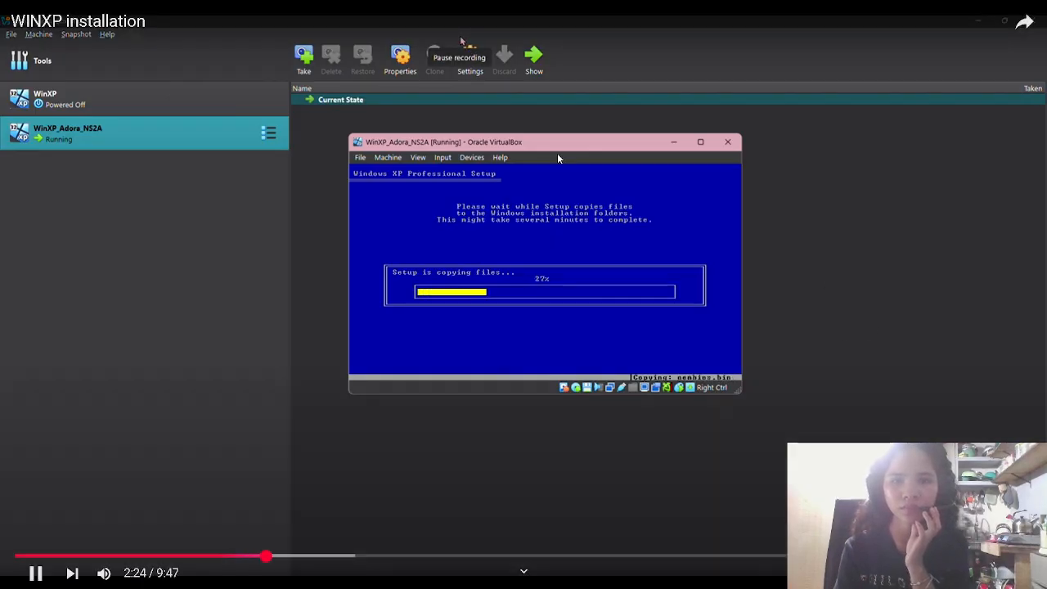
key("Right")
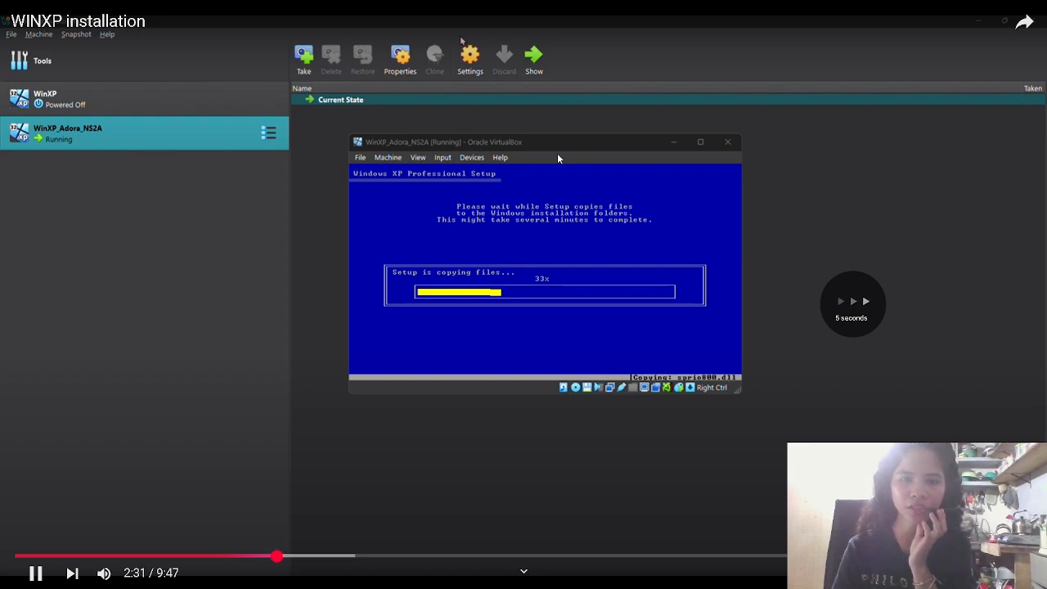
key("Right")
key("Right")
key("Right")
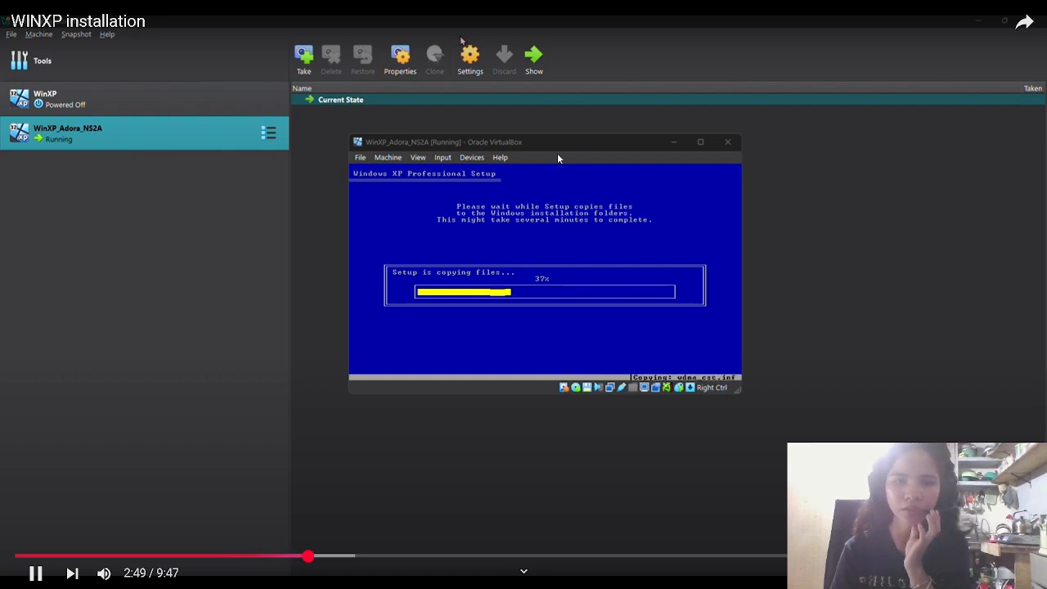
key("Right")
key("Right")
key("Right")
key("Right")
key("Right")
key("Right")
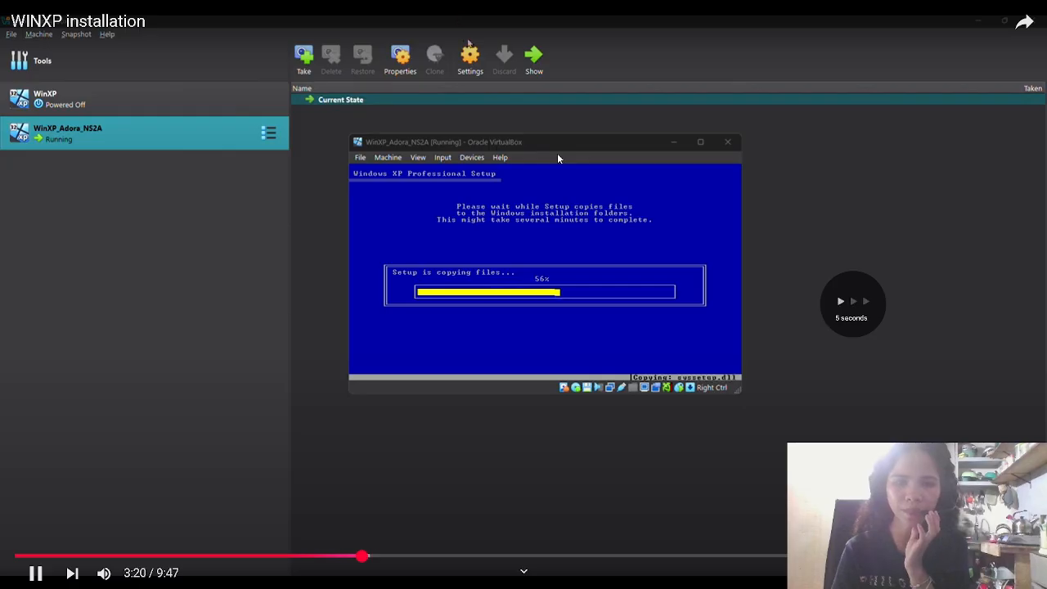
key("Right")
key("Right")
key("Right")
key("Right")
key("Right")
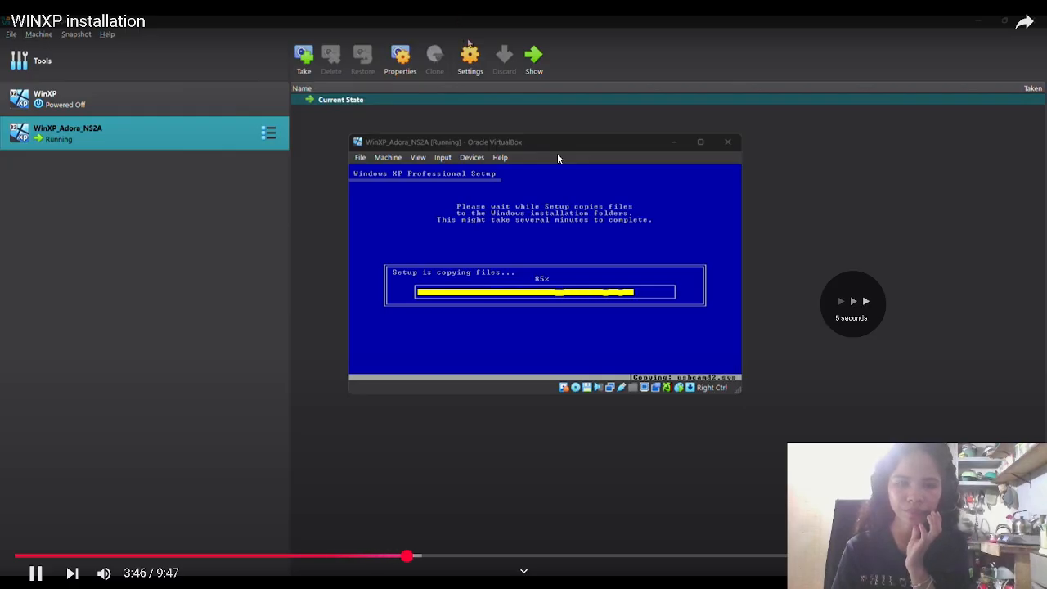
key("Right")
key("Right")
key("Right")
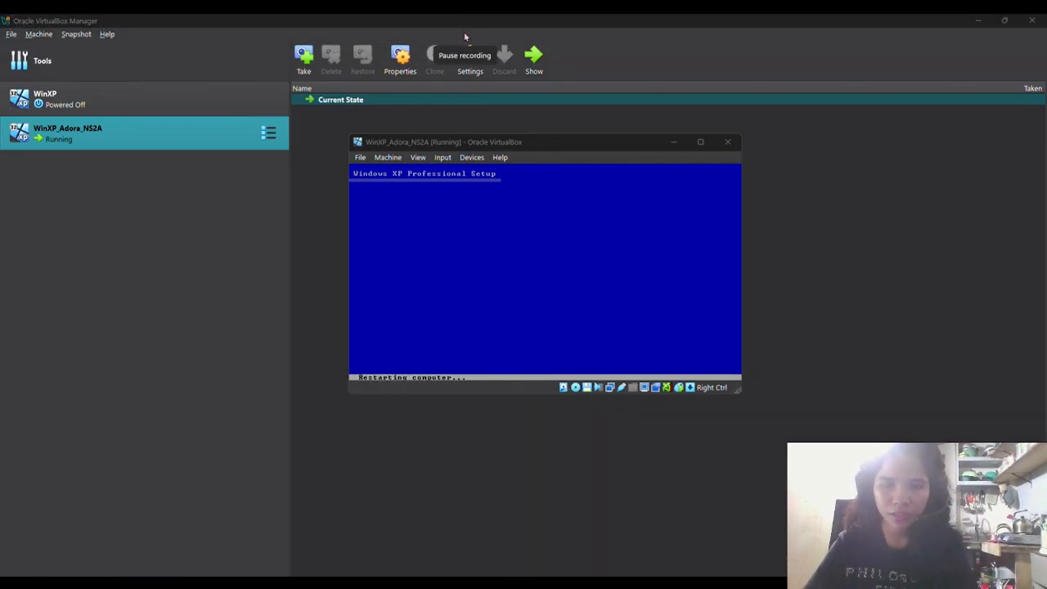
Skip ahead through the Windows XP boot and device installation to the product key page
key("Right")
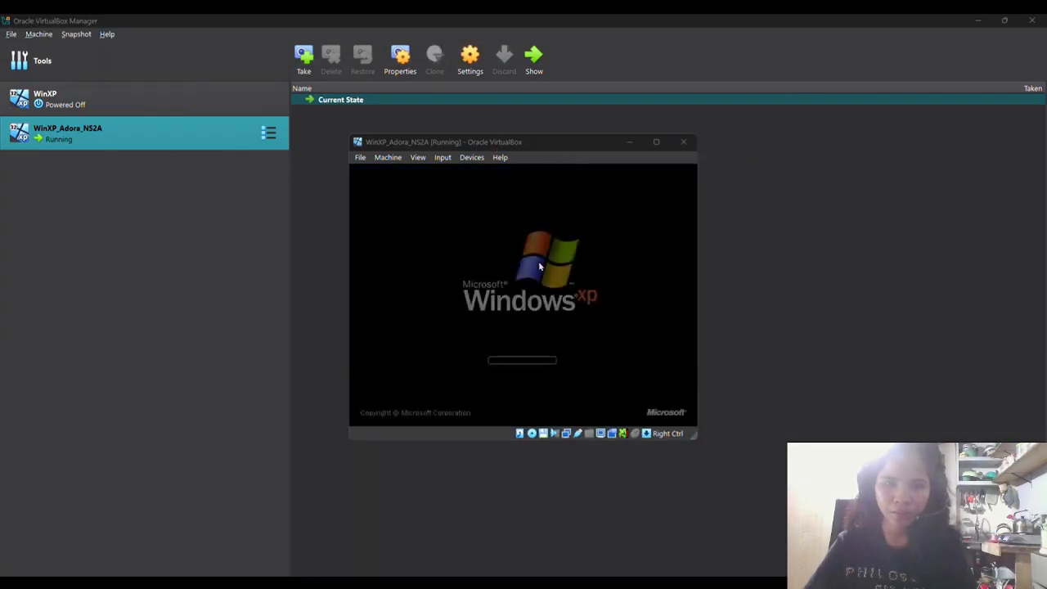
key("Right")
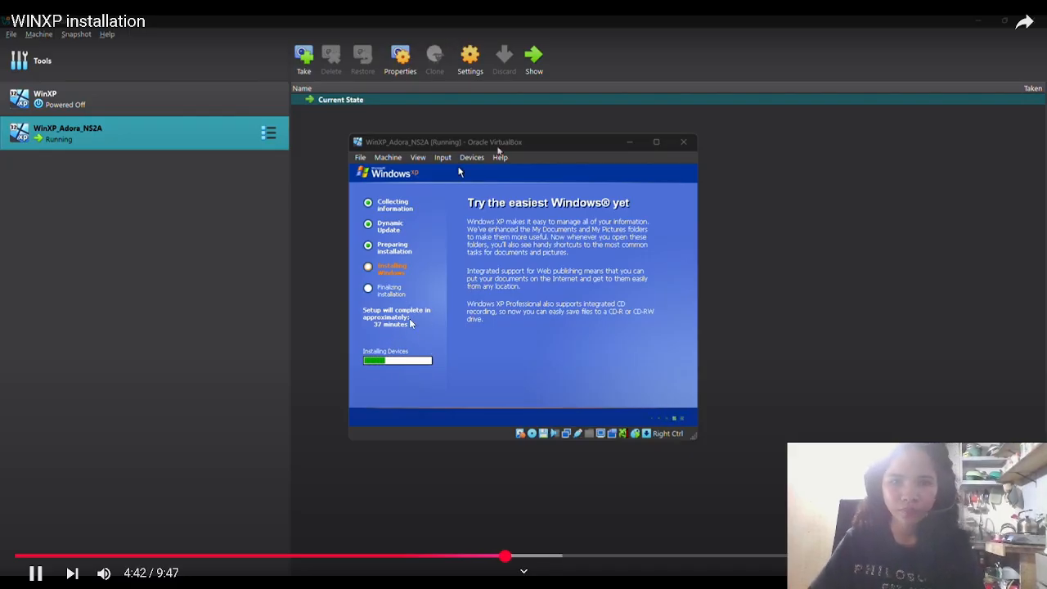
left_click_drag(410, 324, 410, 324)
key("Right")
key("Right")
key("Right")
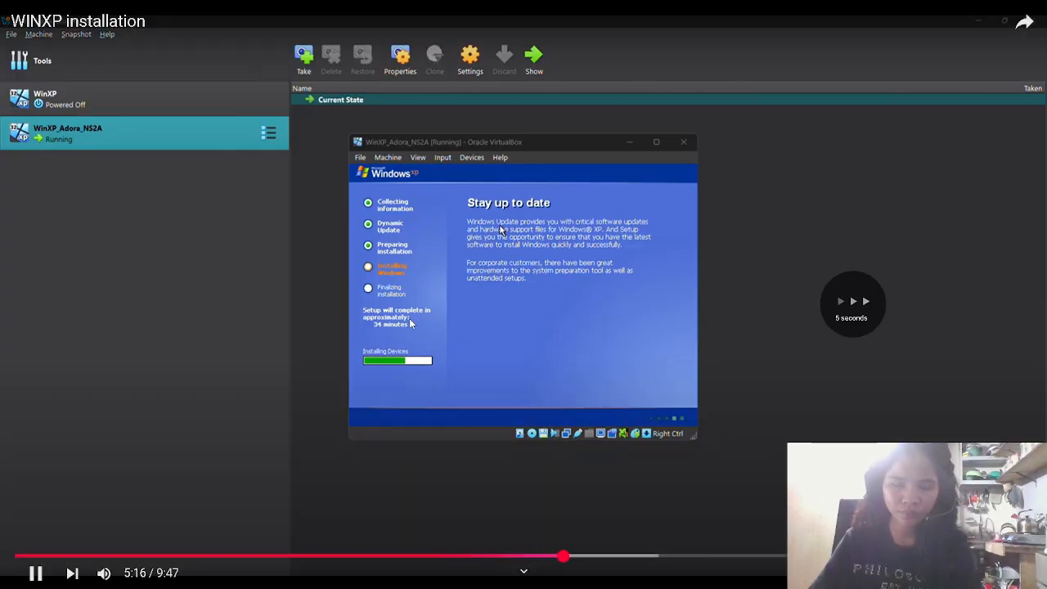
key("Right")
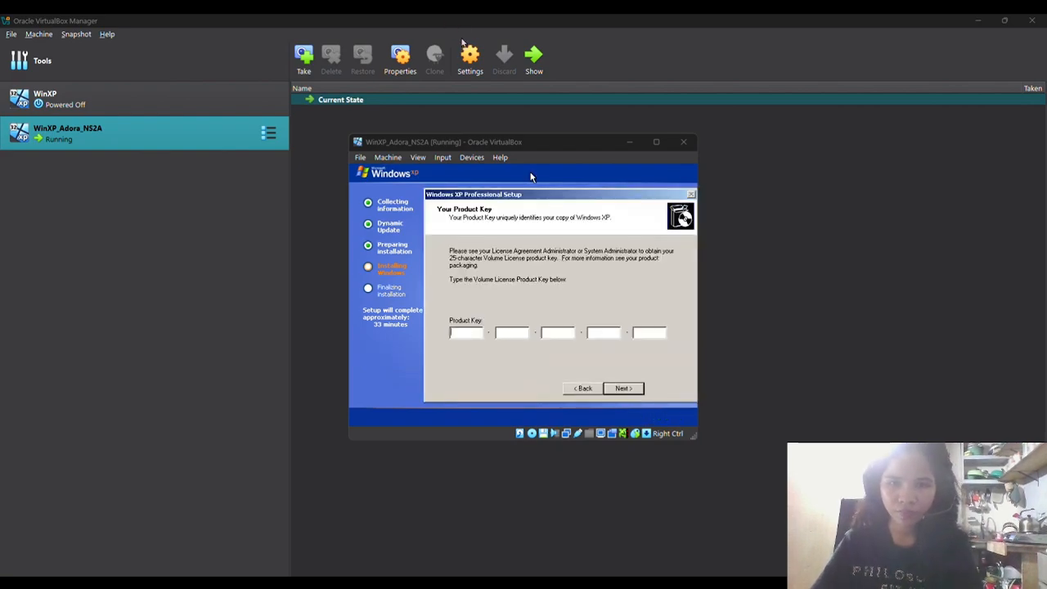
Follow the entry of the volume license product key on the Your Product Key page
left_click(465, 335)
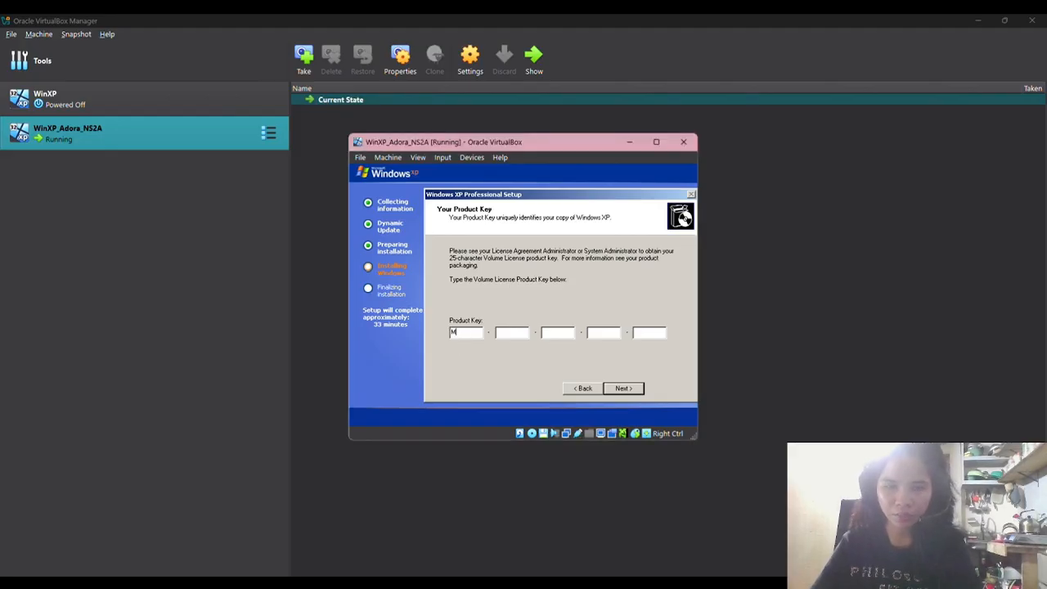
type("M6T")
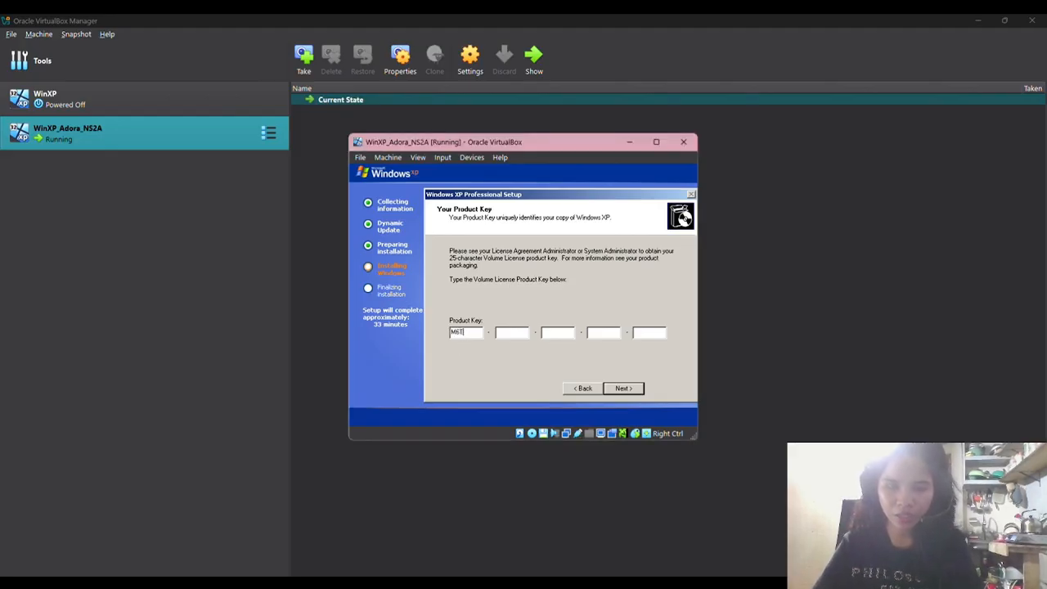
type("F9")
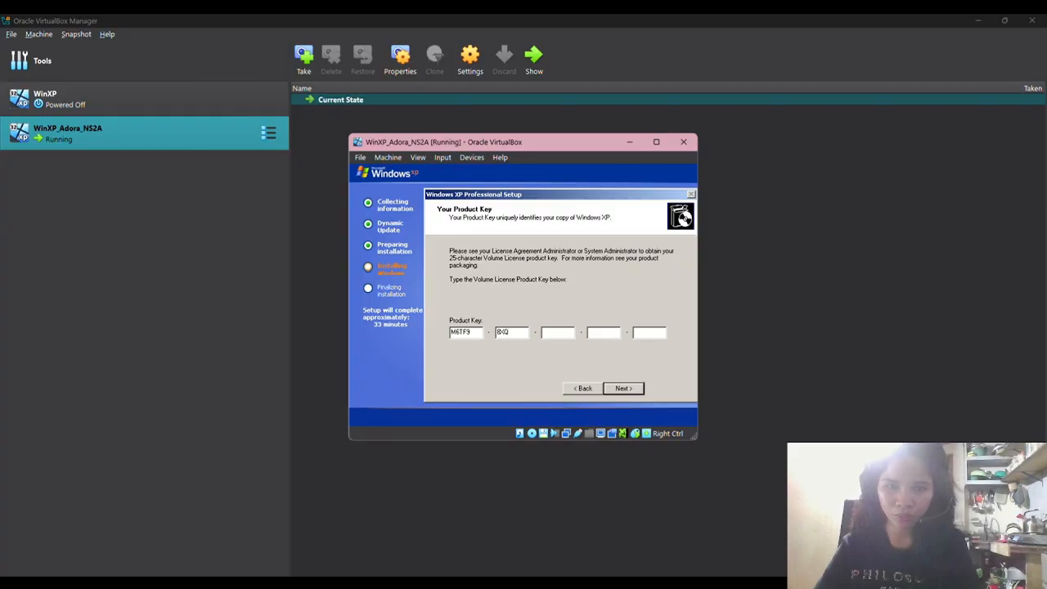
Skip ahead past the product key entry and network installation to Windows XP Setup's graphical file copying stage
key("Right")
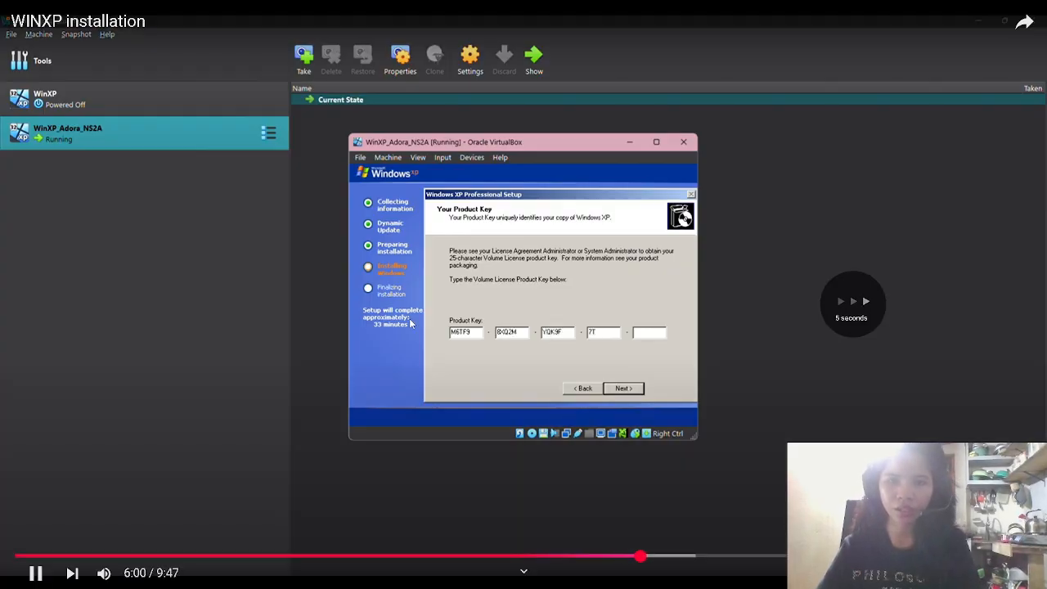
key("Right")
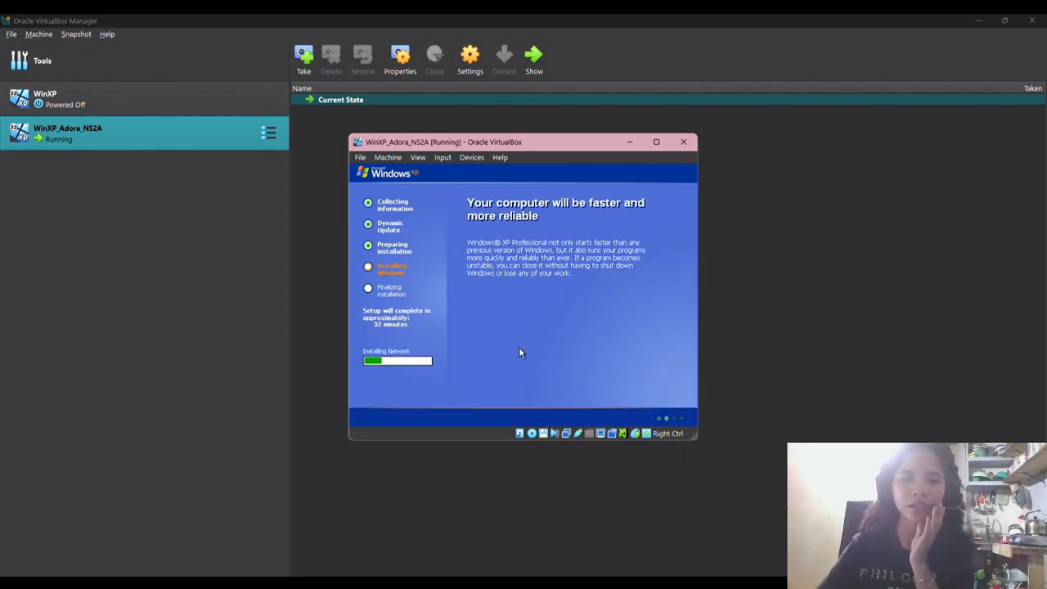
key("Right")
key("Right")
key("Right")
key("Right")
key("Right")
key("Right")
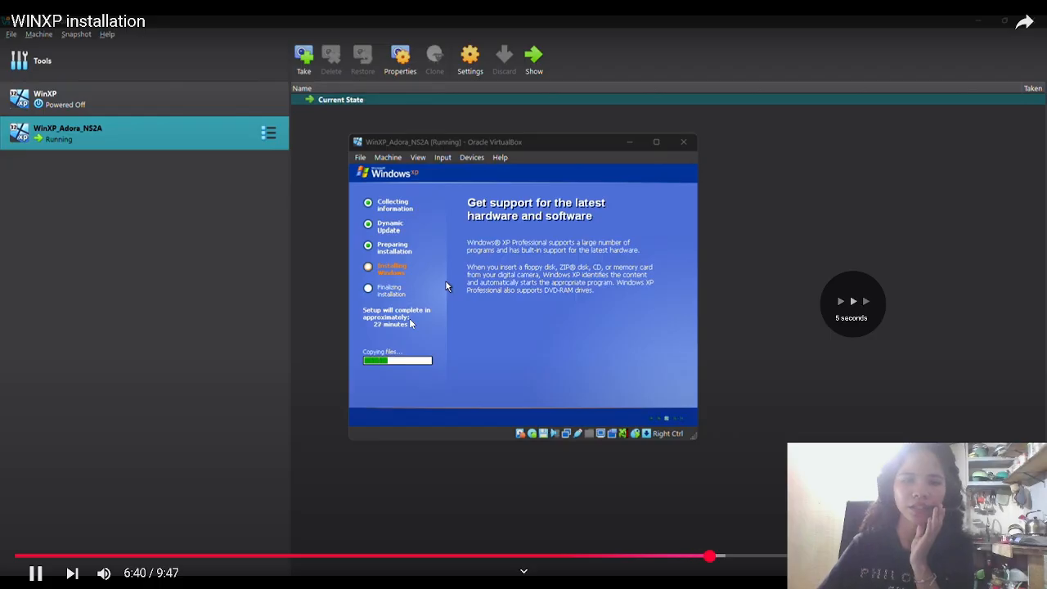
Skip ahead in five-second jumps through Windows XP Setup's Installing Windows stage to the Finalizing installation stage
key("Right")
key("Right")
key("Right")
key("Right")
key("Right")
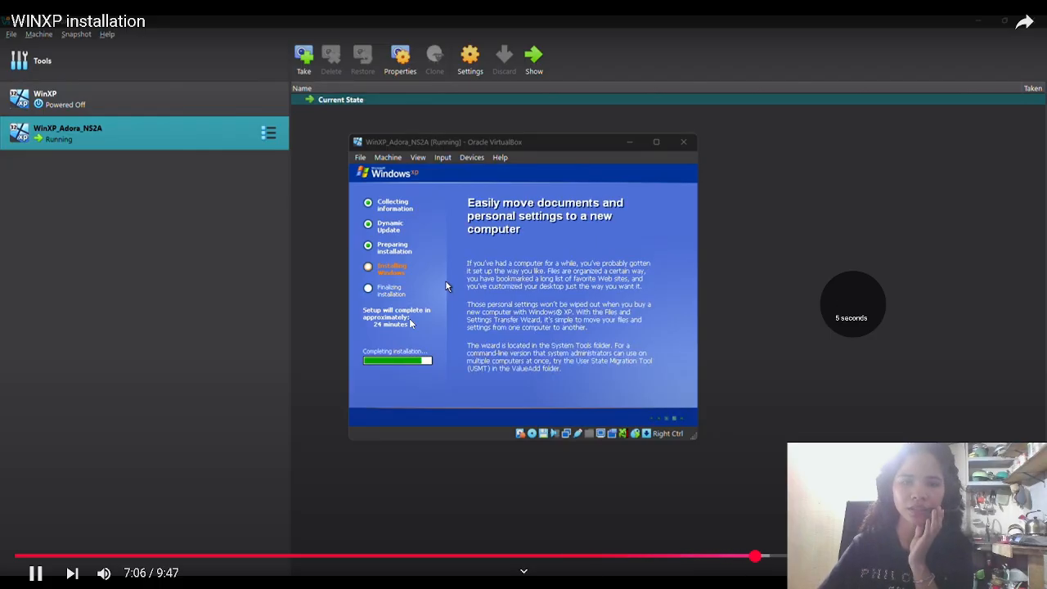
key("Right")
key("Right")
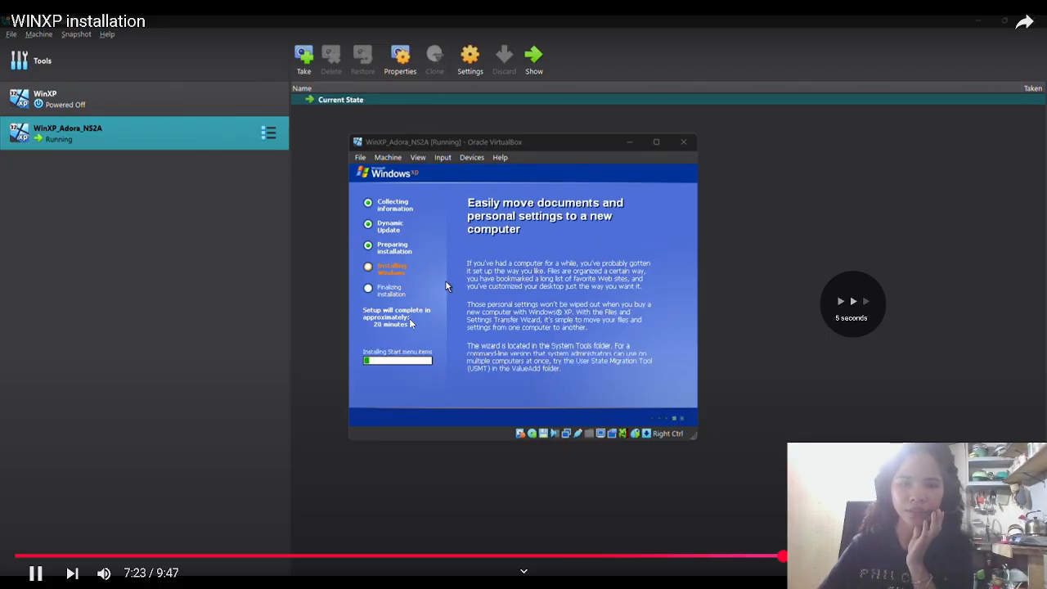
key("Right")
key("Right")
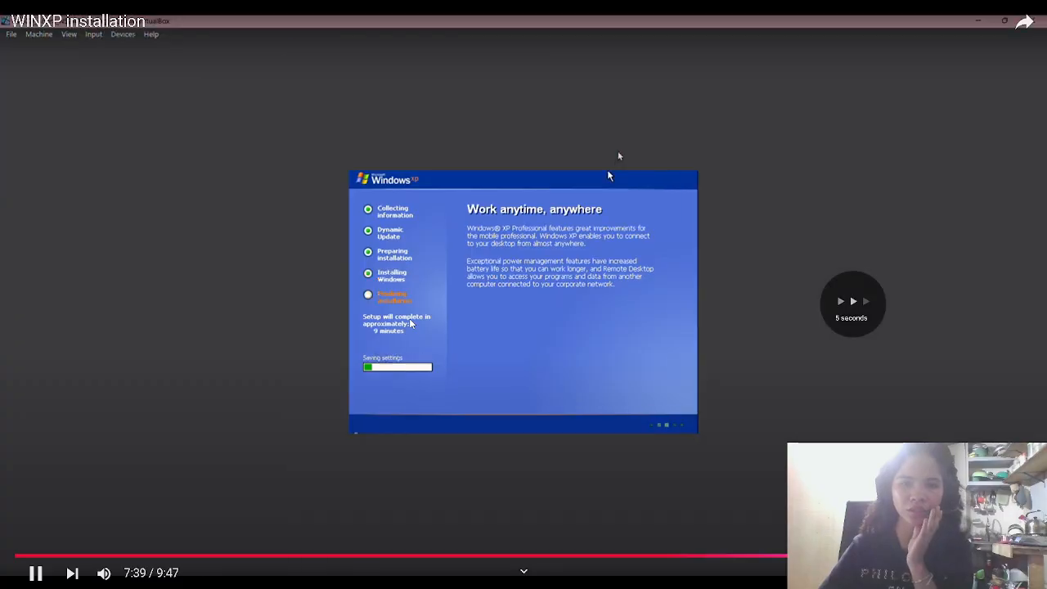
Skip ahead through the Finalizing installation stage, past the saving of settings, to the virtual machine's restart
key("Right")
key("Right")
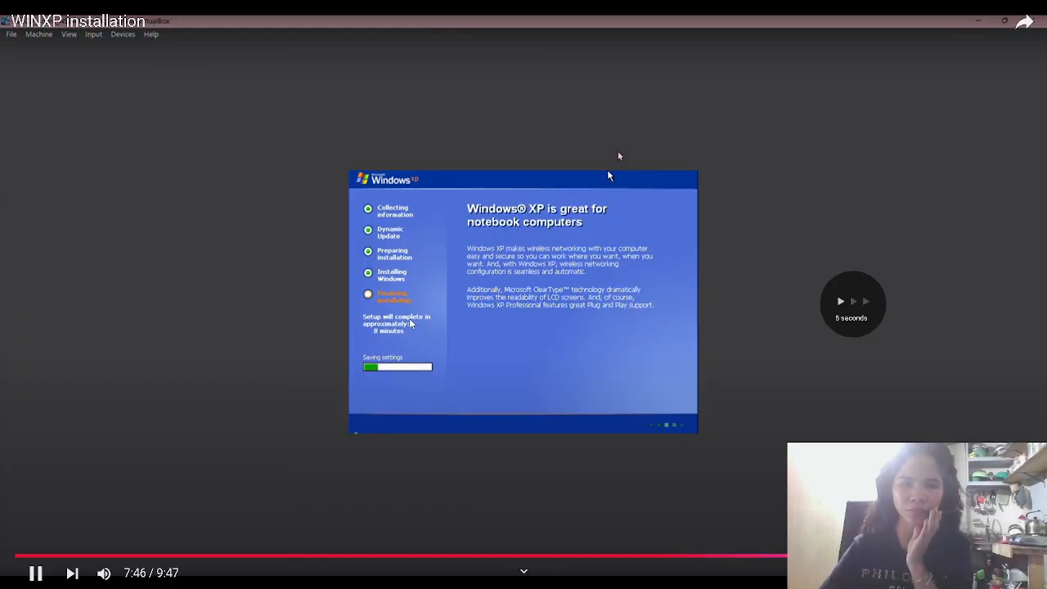
key("Right")
key("Right")
key("Right")
key("Right")
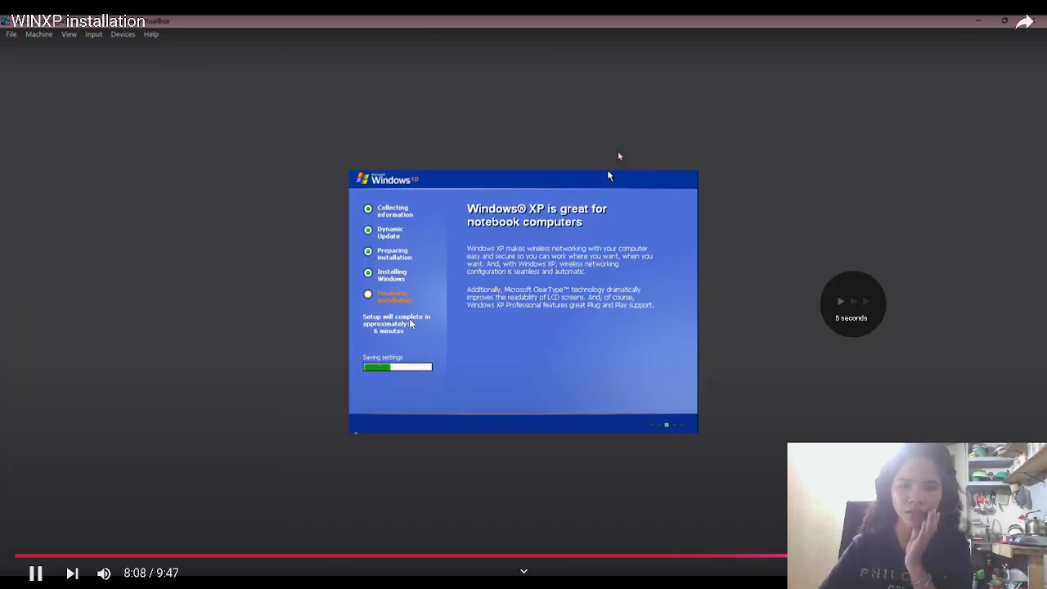
key("Right")
key("Right")
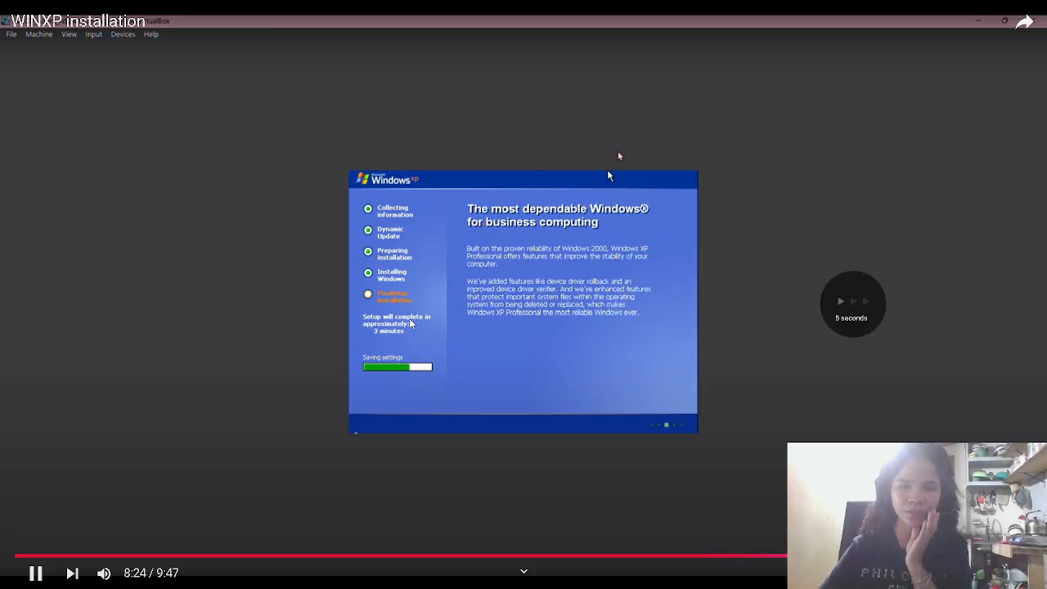
key("Right")
key("Right")
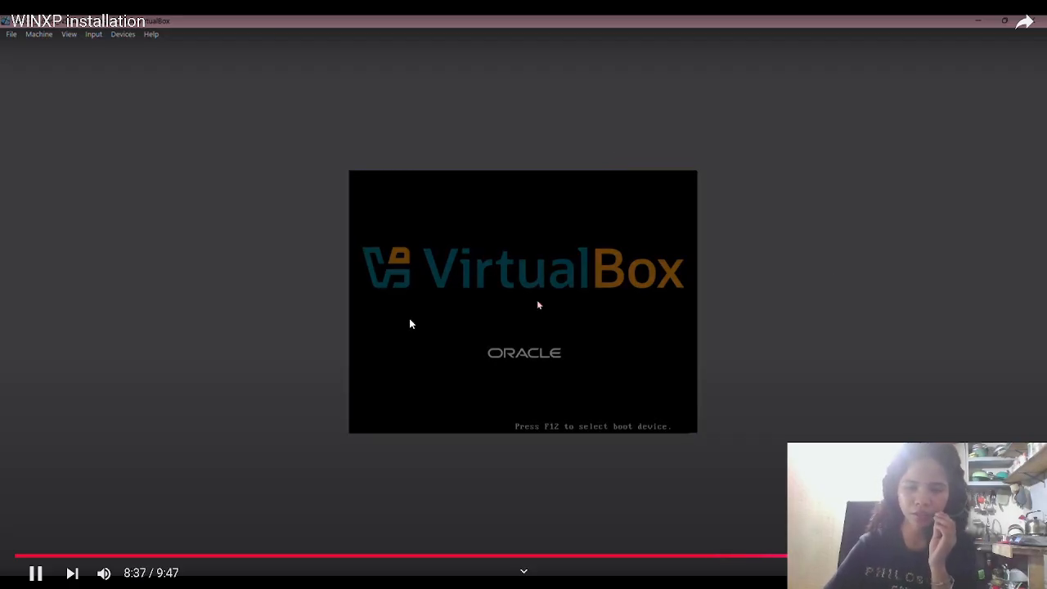
Skip ahead from the virtual machine's boot screen through the Windows XP startup to the desktop
key("Left")
key("Right")
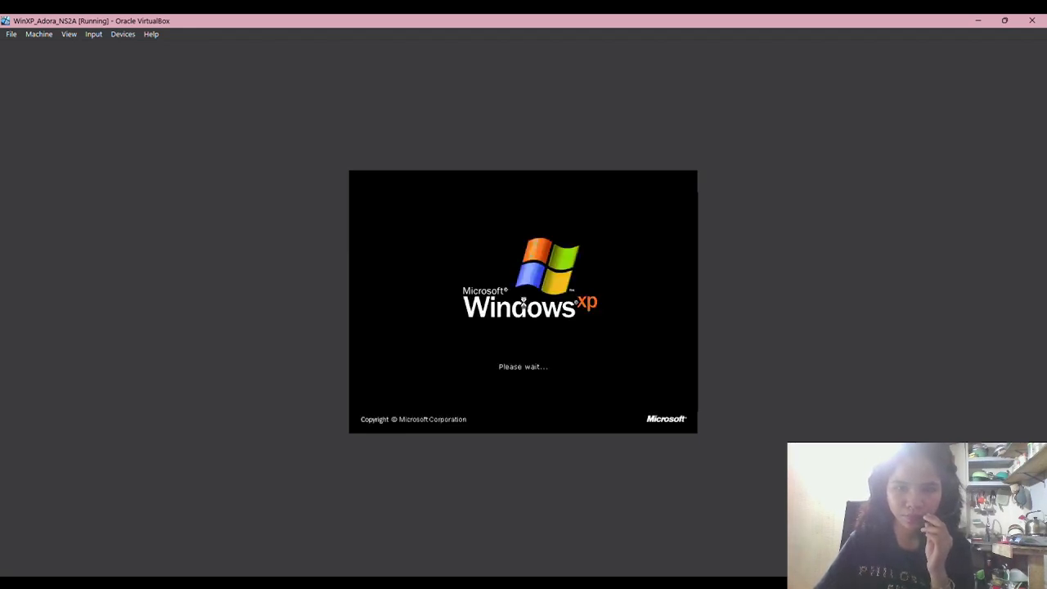
key("Right")
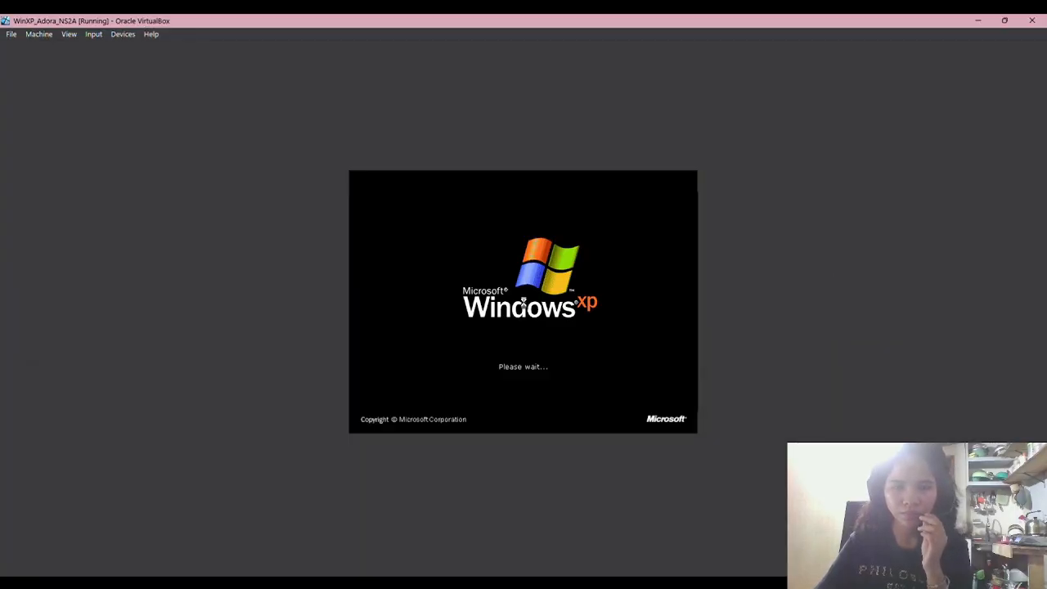
key("Right")
key("Right")
key("Right")
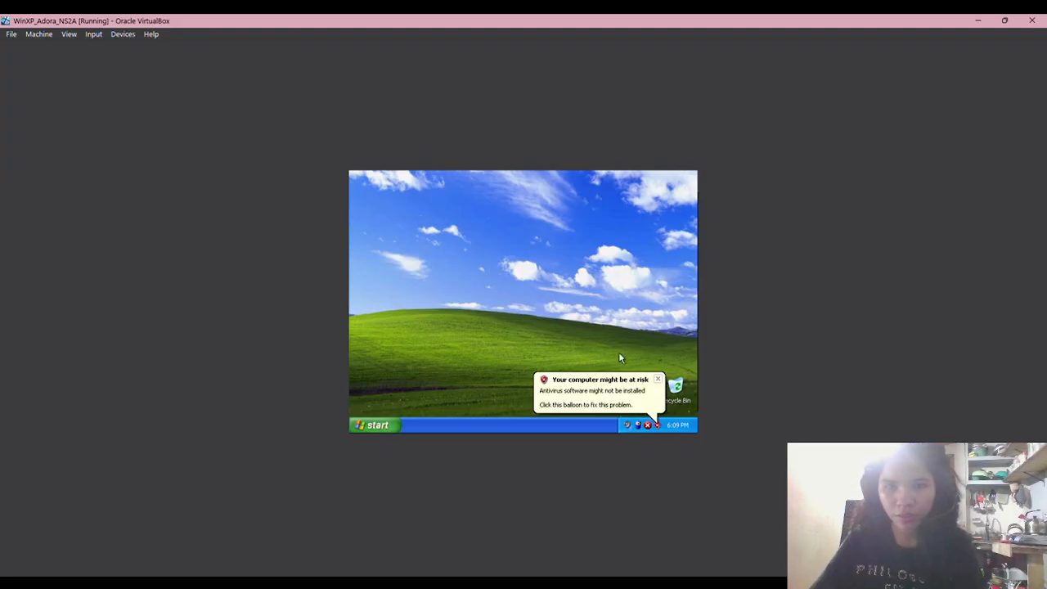
Skip through the Windows XP desktop to the end of the video, and exit full-screen playback
key("Right")
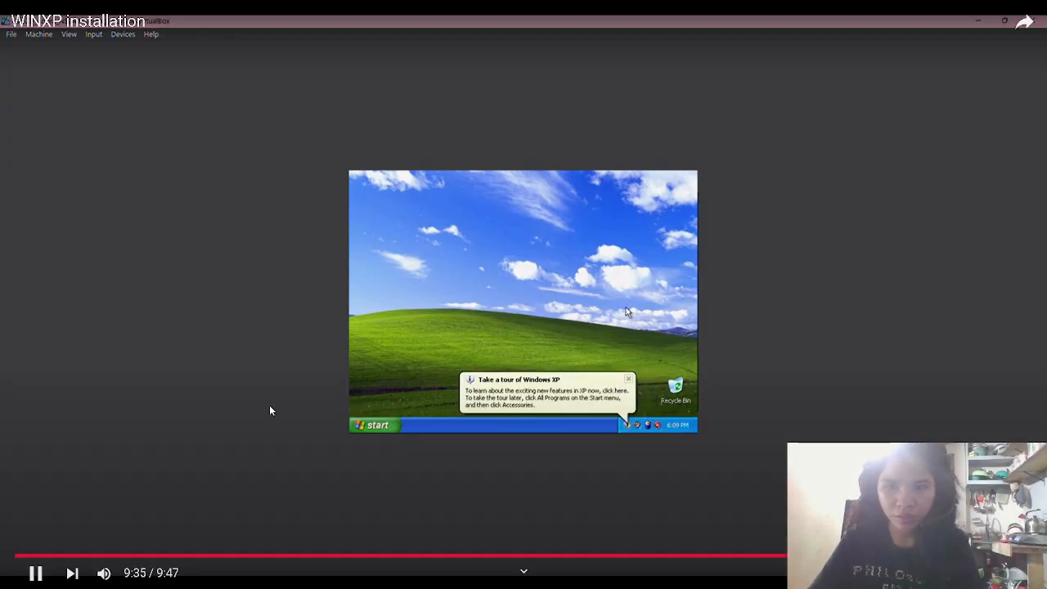
key("Right")
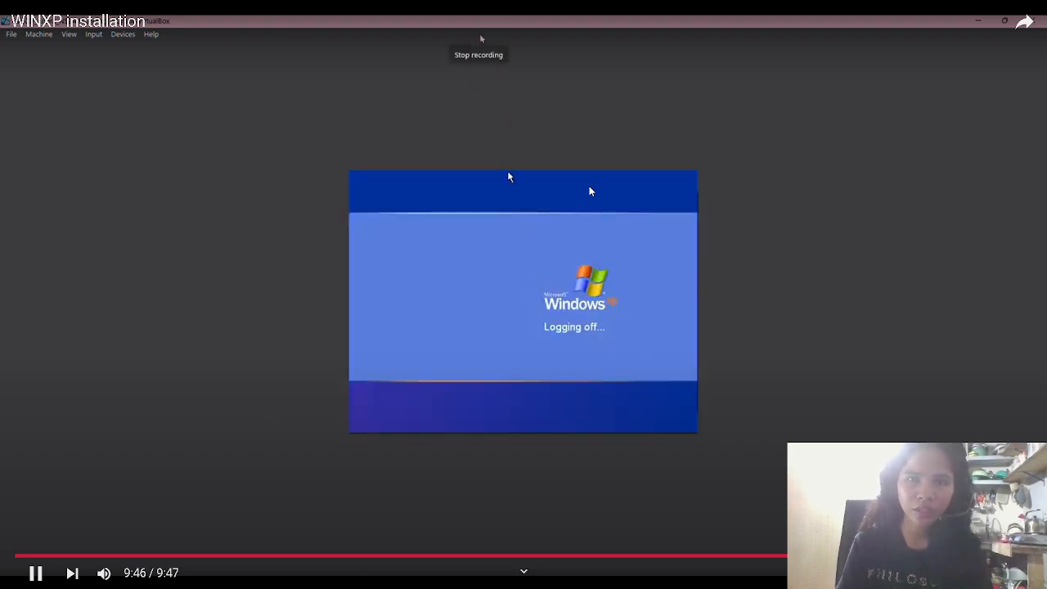
key("Escape")
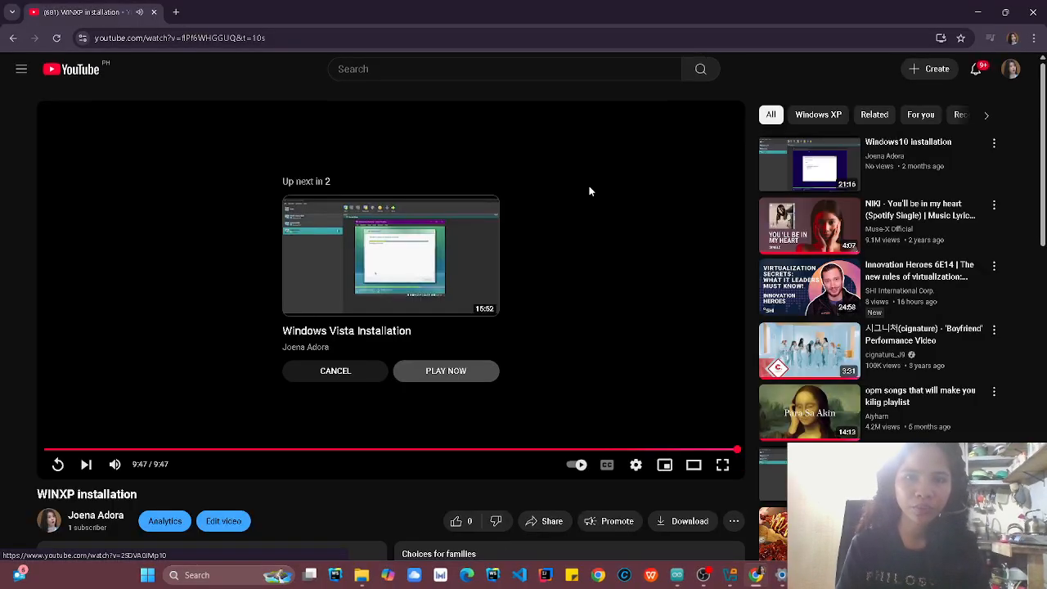